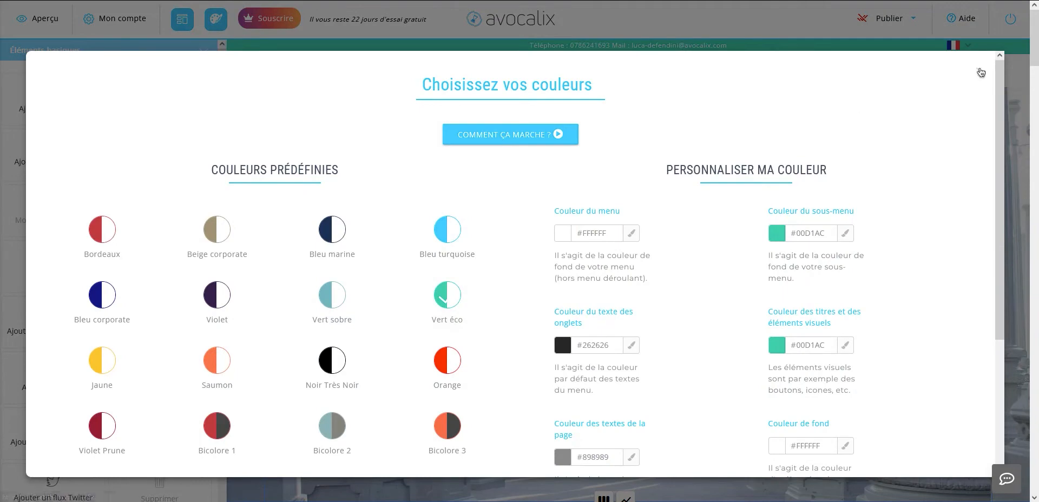
Close the colour settings and select the Cabinet Thomas presentation block further down the page
{"action": "left_click", "coordinate": [980, 72]}
{"action": "scroll", "coordinate": [552, 227], "scroll_direction": "down", "scroll_amount": 9}
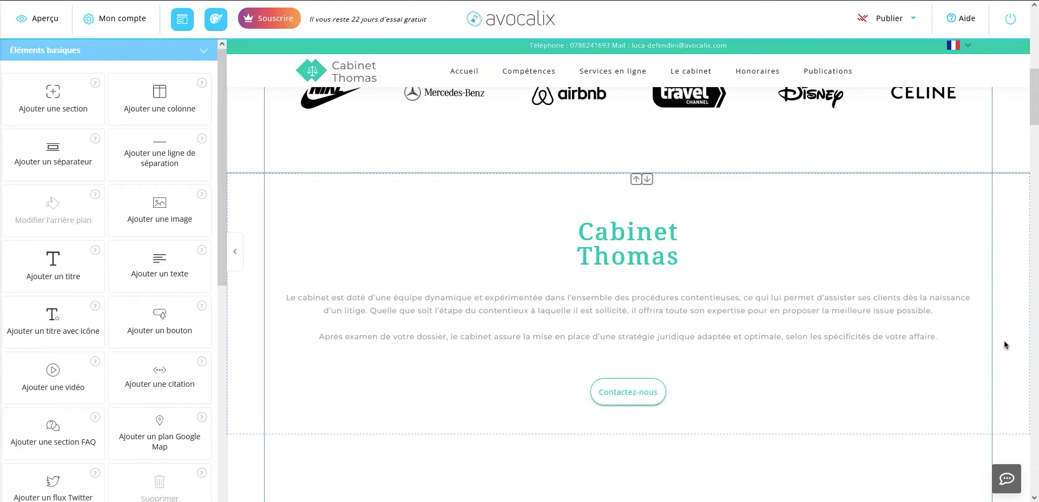
{"action": "scroll", "coordinate": [1004, 345], "scroll_direction": "down", "scroll_amount": 1}
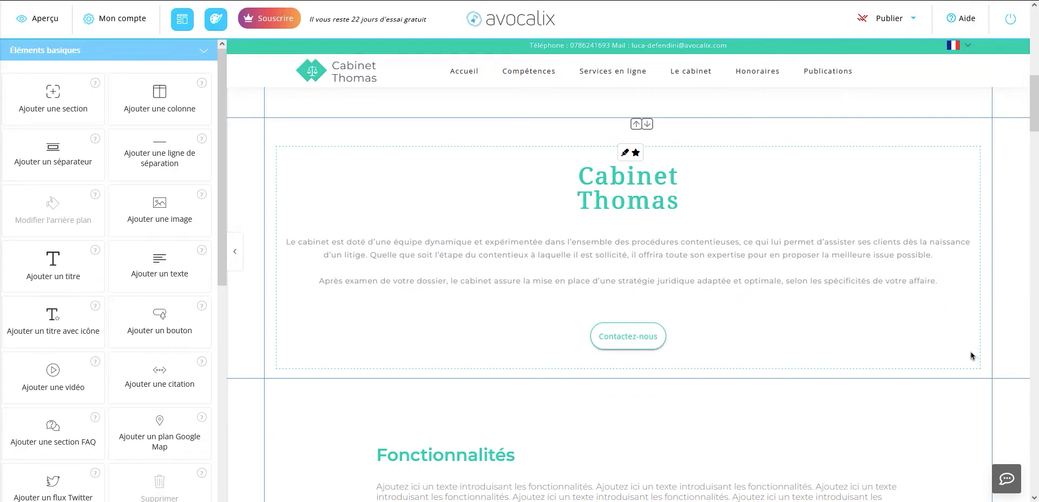
{"action": "left_click", "coordinate": [969, 153]}
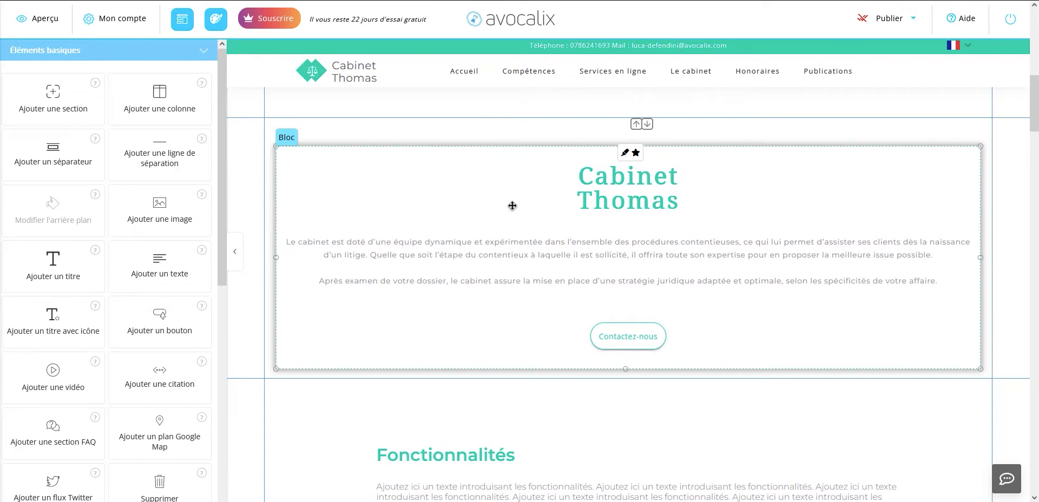
Insert a new empty section between the brand logos and the Cabinet Thomas presentation section
{"action": "scroll", "coordinate": [471, 228], "scroll_direction": "up", "scroll_amount": 2}
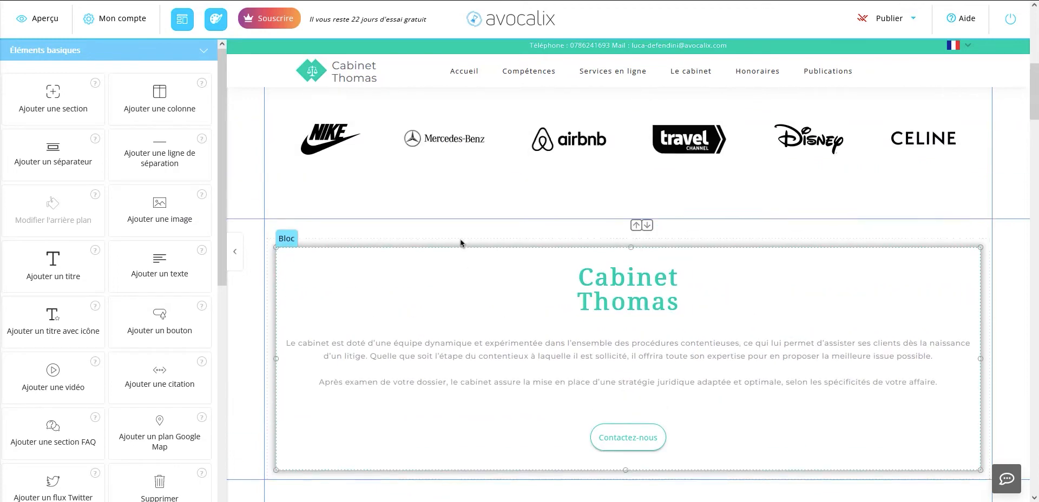
{"action": "scroll", "coordinate": [157, 233], "scroll_direction": "up", "scroll_amount": 5}
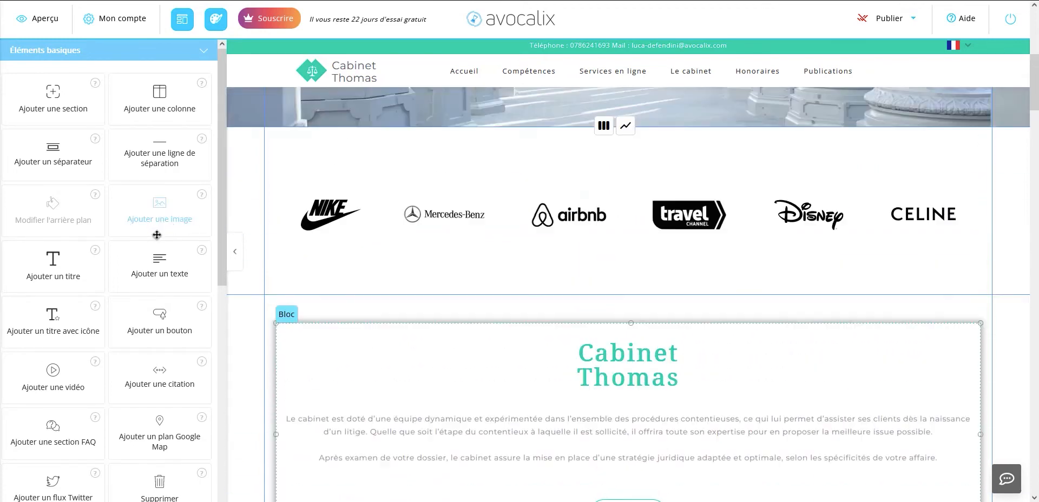
{"action": "scroll", "coordinate": [264, 274], "scroll_direction": "down", "scroll_amount": 7}
{"action": "scroll", "coordinate": [346, 270], "scroll_direction": "up", "scroll_amount": 1}
{"action": "left_click_drag", "start_coordinate": [53, 98], "coordinate": [473, 167]}
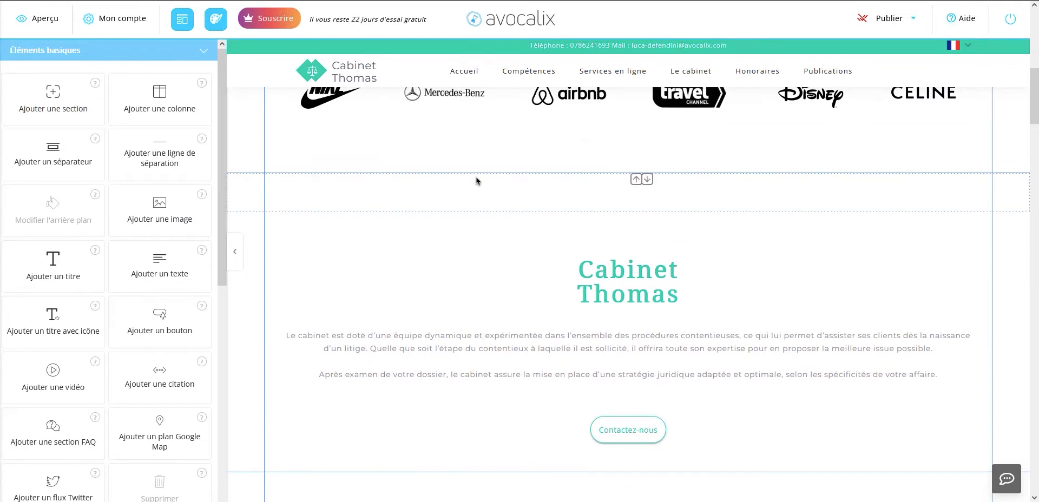
Add a second column to the new empty section and select each of its two columns in turn
{"action": "left_click", "coordinate": [491, 205]}
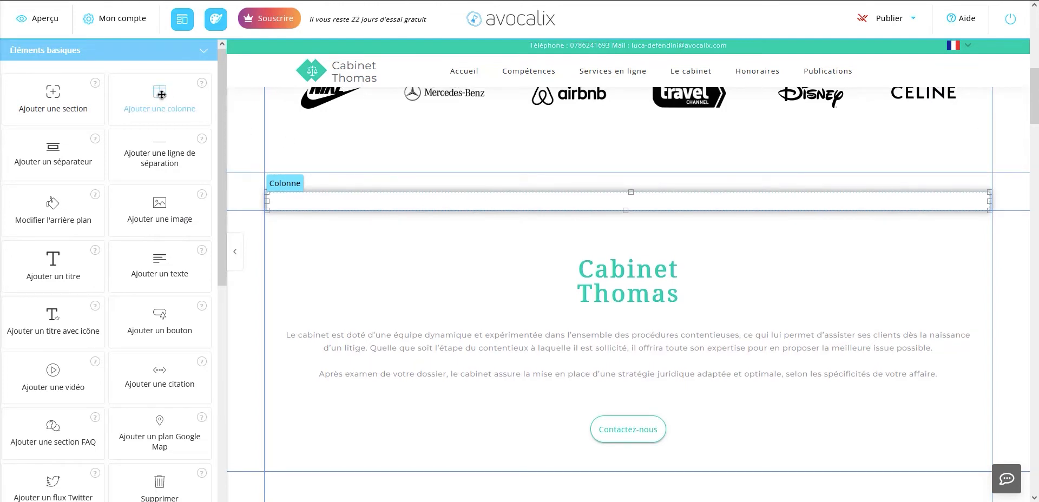
{"action": "mouse_move", "coordinate": [161, 92]}
{"action": "left_mouse_down"}
{"action": "mouse_move", "coordinate": [201, 104]}
{"action": "mouse_move", "coordinate": [159, 91]}
{"action": "left_mouse_up"}
{"action": "left_click_drag", "start_coordinate": [156, 95], "coordinate": [389, 178]}
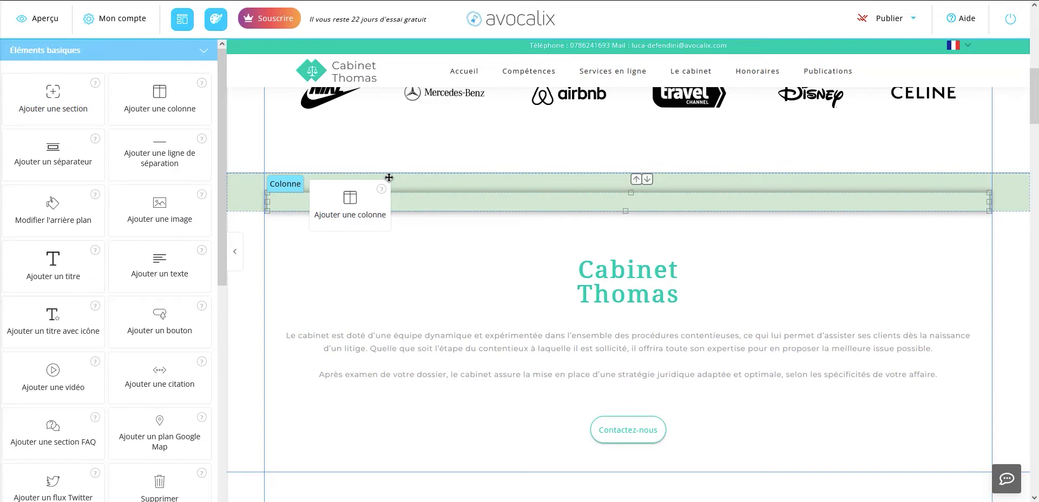
{"action": "left_click_drag", "start_coordinate": [390, 177], "coordinate": [390, 178]}
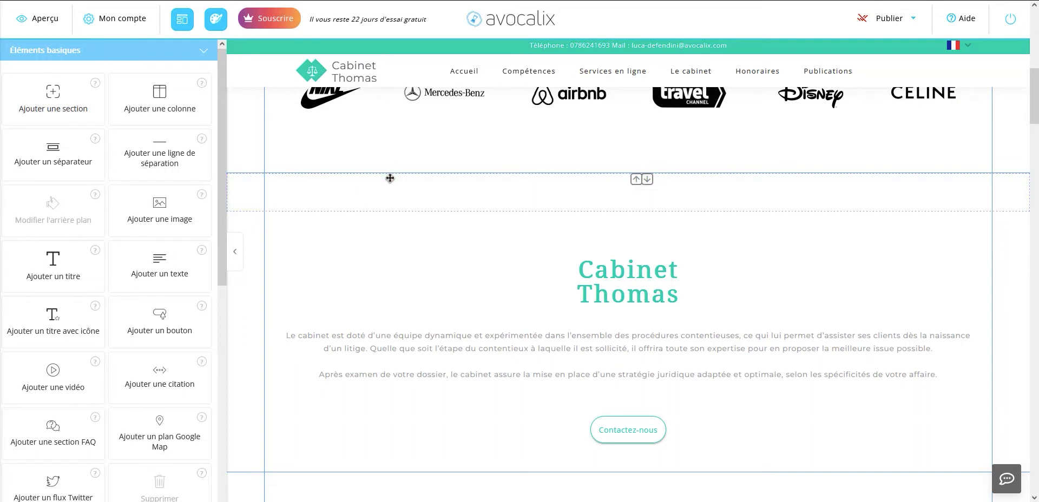
{"action": "left_click", "coordinate": [414, 203]}
{"action": "left_click", "coordinate": [658, 204]}
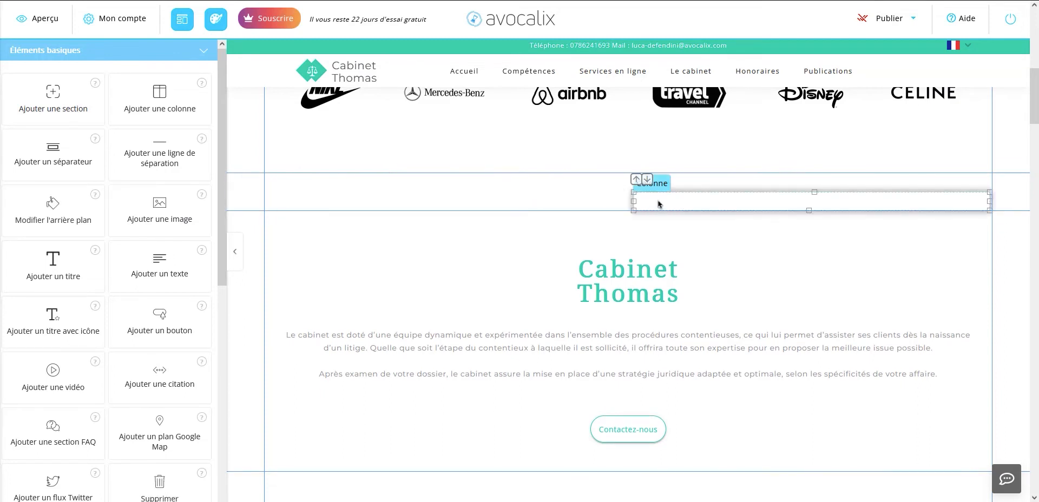
{"action": "left_click", "coordinate": [566, 202]}
{"action": "left_click", "coordinate": [659, 204]}
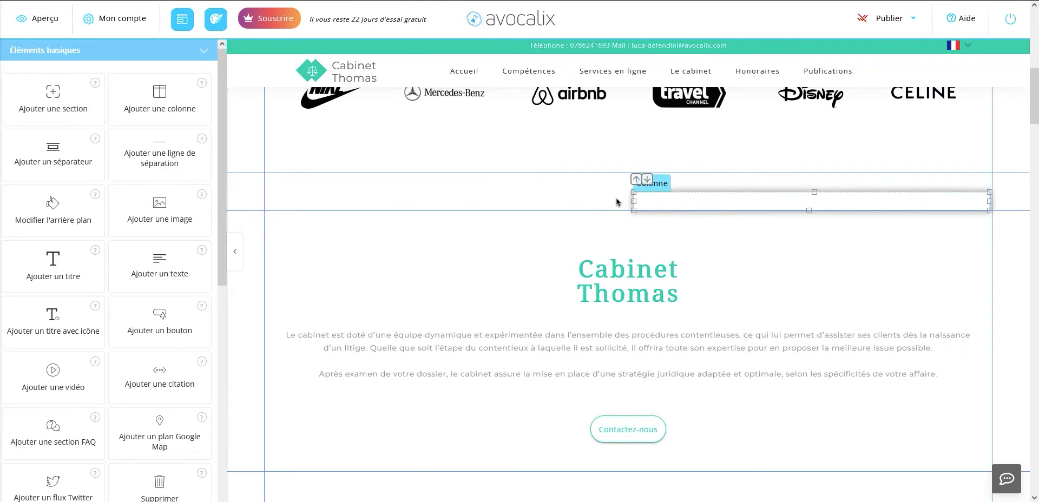
{"action": "left_click", "coordinate": [575, 205]}
{"action": "left_click", "coordinate": [679, 204]}
Add a third column to the new section and select the middle and last columns to check the split
{"action": "left_click_drag", "start_coordinate": [157, 97], "coordinate": [399, 176]}
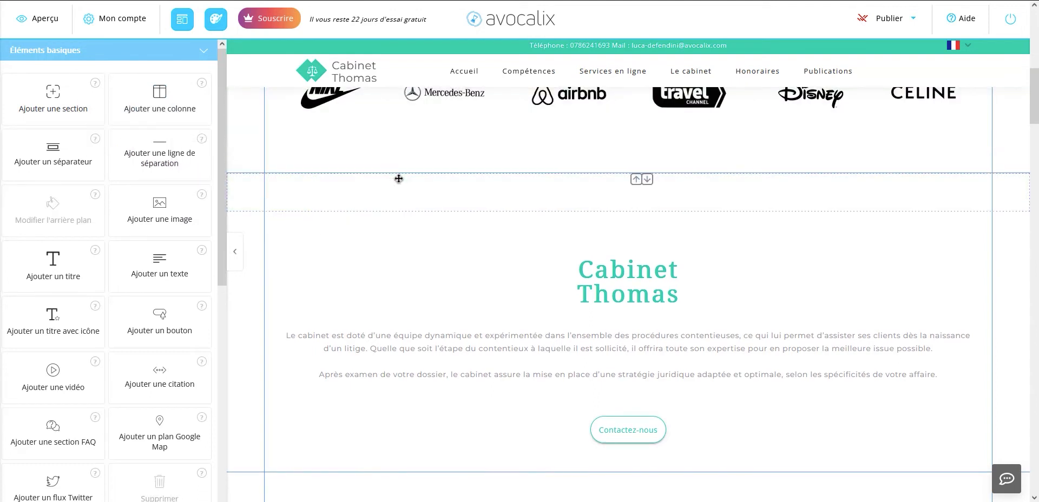
{"action": "left_click", "coordinate": [578, 200]}
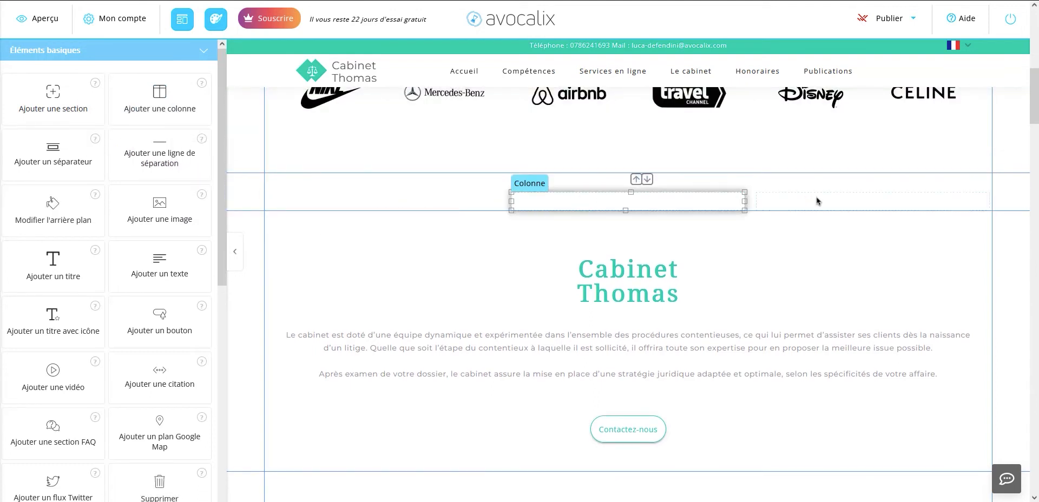
{"action": "left_click", "coordinate": [817, 202]}
{"action": "left_click", "coordinate": [568, 203]}
Place a title element in the section's first column with a text element beneath it
{"action": "left_click", "coordinate": [447, 210]}
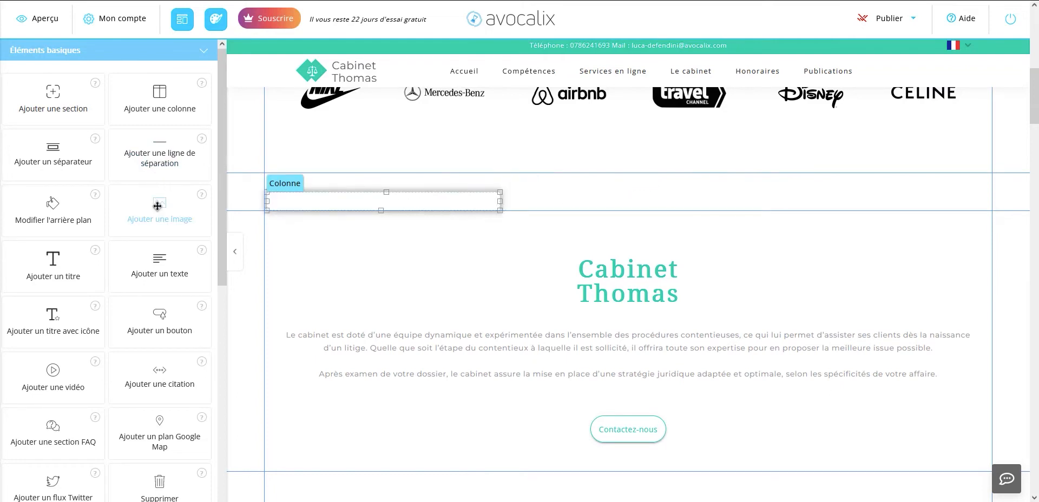
{"action": "left_click_drag", "start_coordinate": [61, 263], "coordinate": [334, 197]}
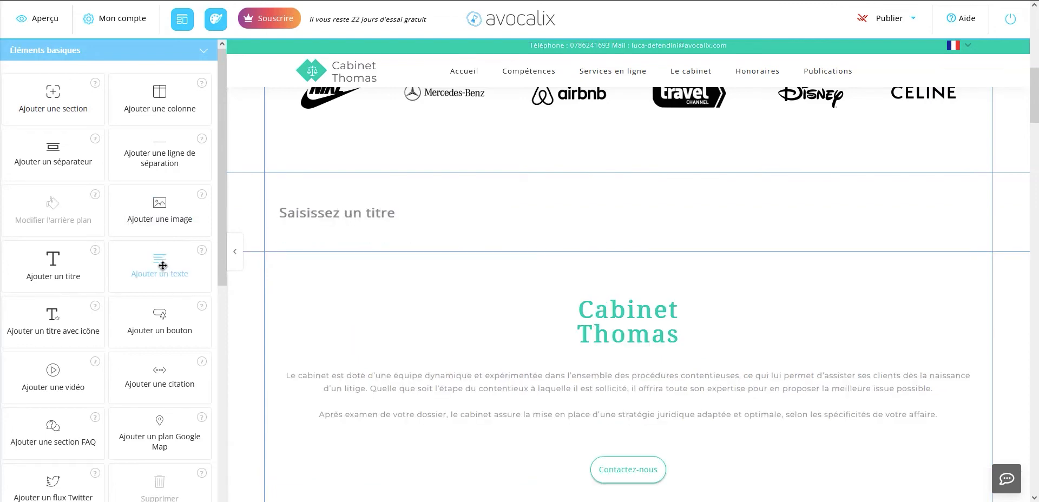
{"action": "left_click_drag", "start_coordinate": [161, 266], "coordinate": [348, 237]}
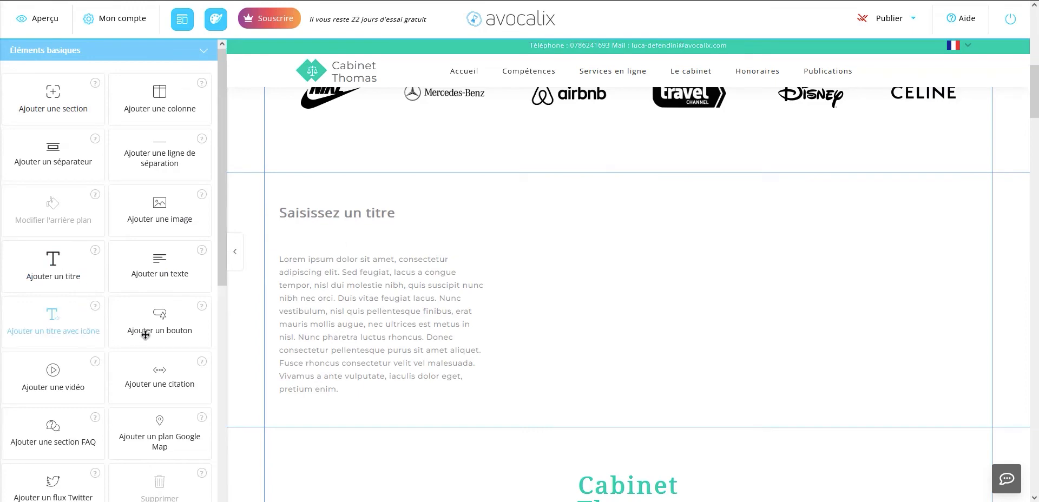
Add a centred button to the middle column, keeping the default text and graphic settings
{"action": "left_click_drag", "start_coordinate": [156, 326], "coordinate": [602, 202]}
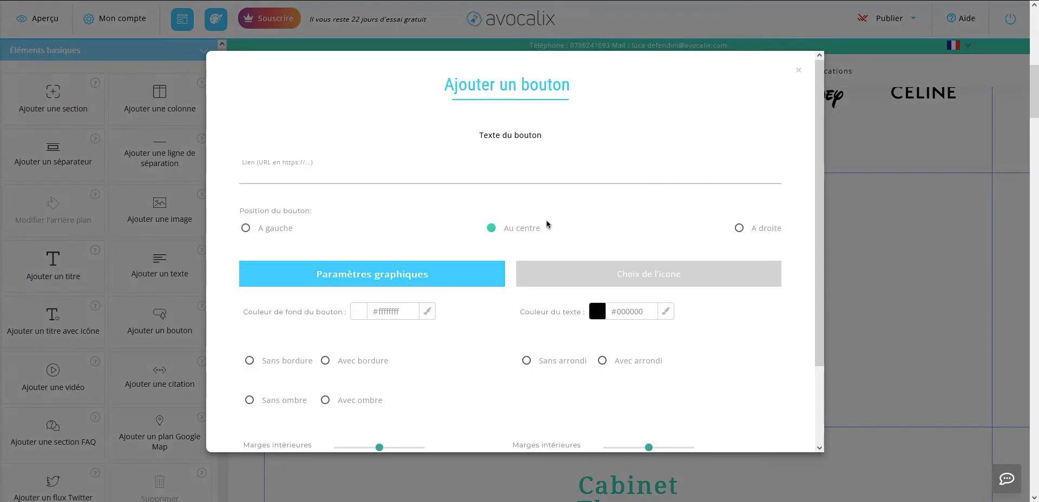
{"action": "scroll", "coordinate": [547, 225], "scroll_direction": "down", "scroll_amount": 2}
{"action": "left_click", "coordinate": [449, 445]}
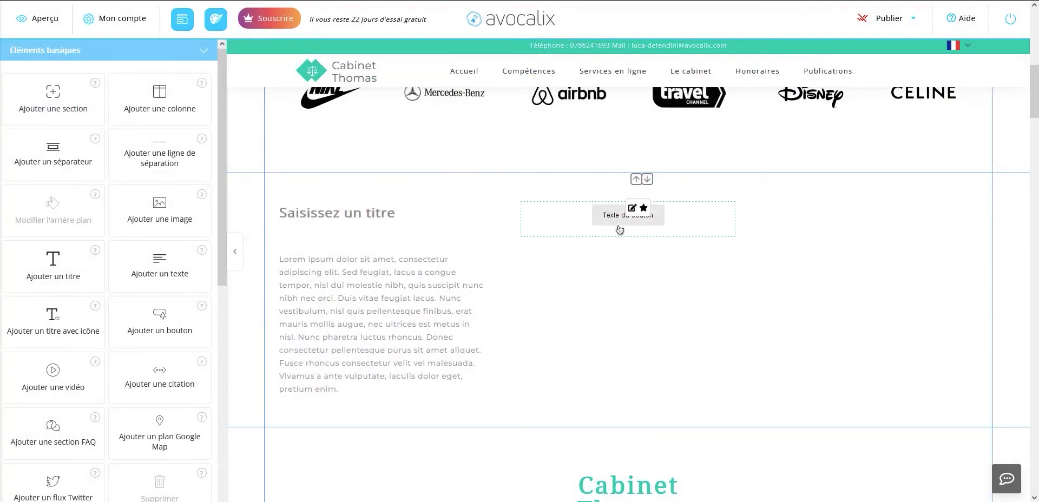
Insert the gavel on white marble photo from the image library under the button, without applying any filter
{"action": "left_click_drag", "start_coordinate": [144, 210], "coordinate": [624, 236]}
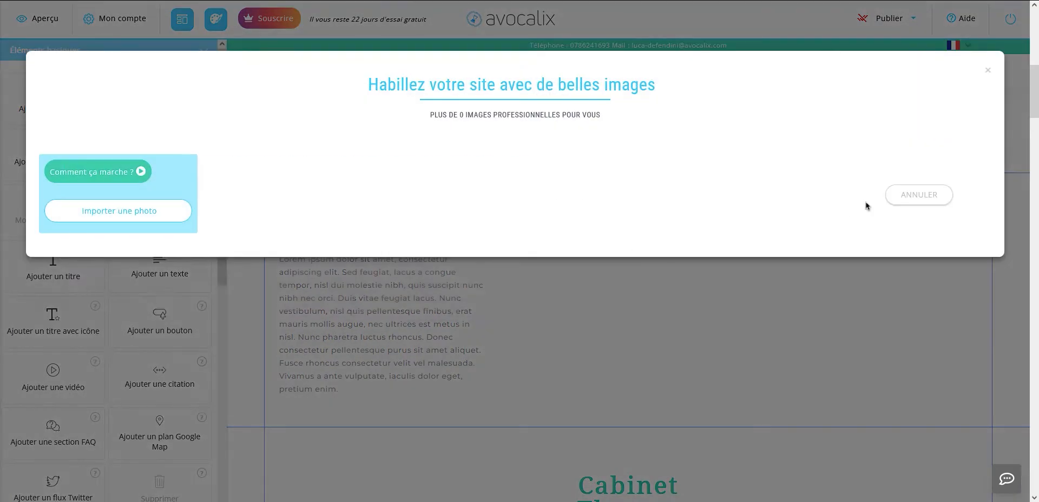
{"action": "scroll", "coordinate": [778, 271], "scroll_direction": "down", "scroll_amount": 5}
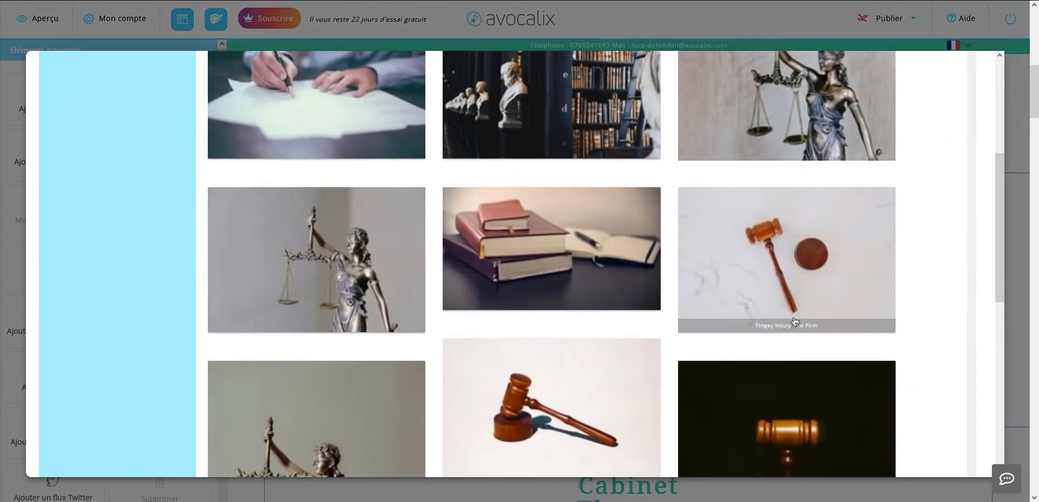
{"action": "left_click", "coordinate": [779, 271]}
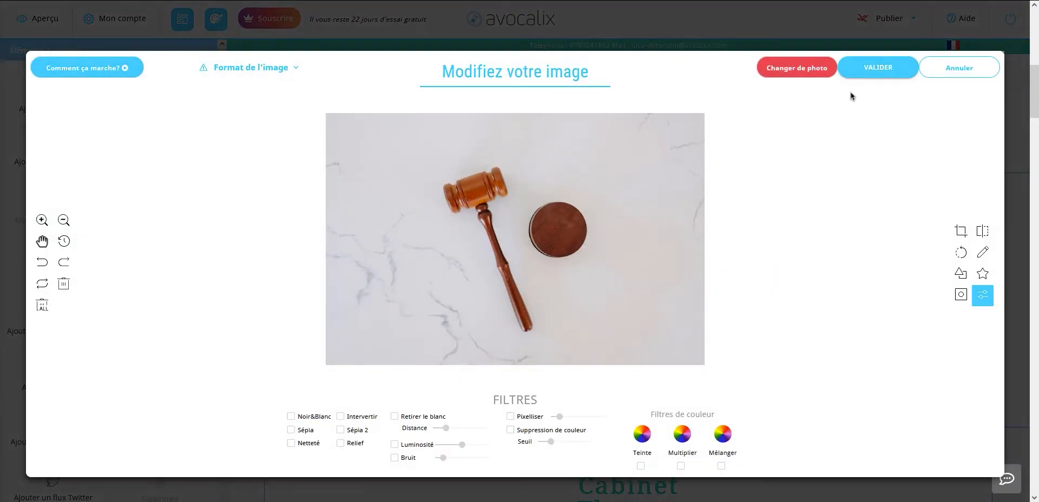
{"action": "left_click", "coordinate": [882, 68]}
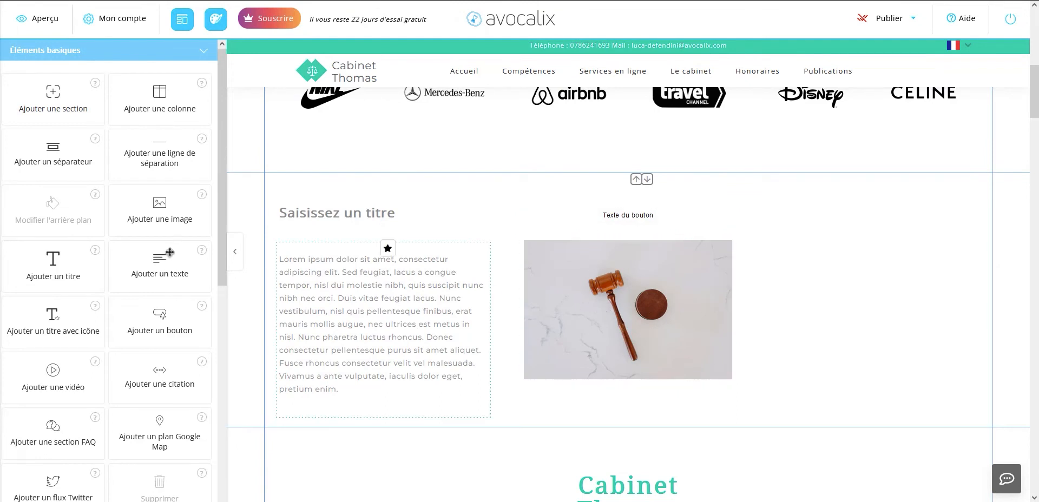
Add a quote element to the third column and an FAQ section beneath it
{"action": "scroll", "coordinate": [162, 271], "scroll_direction": "down", "scroll_amount": 3}
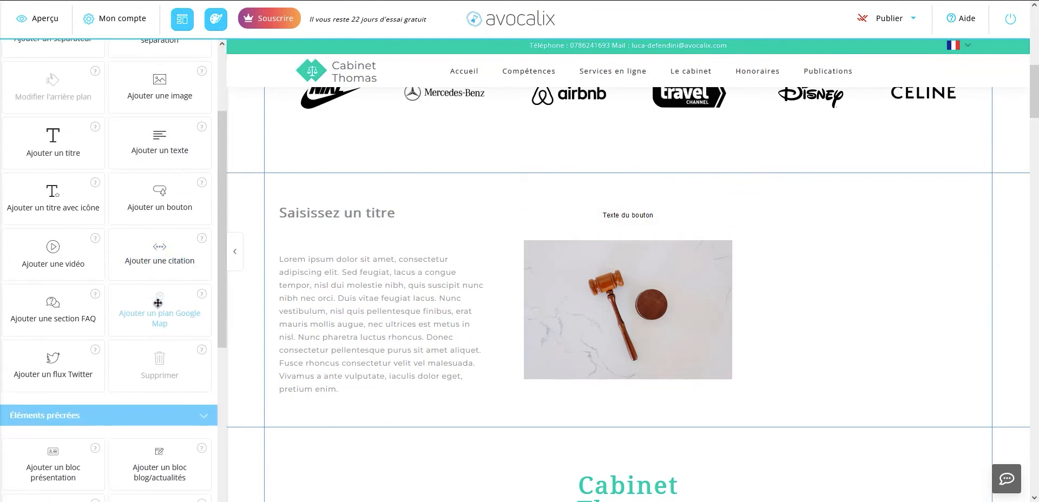
{"action": "left_click_drag", "start_coordinate": [155, 257], "coordinate": [834, 203]}
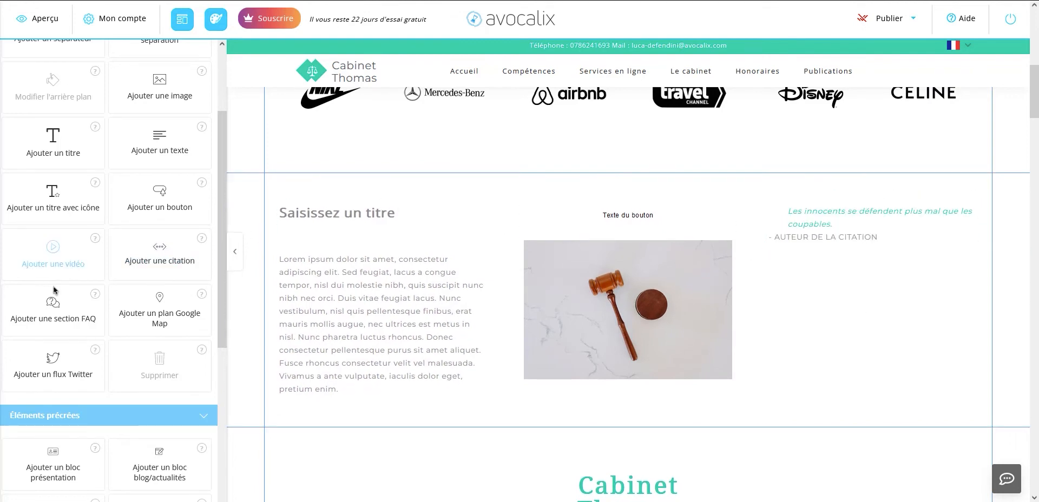
{"action": "left_click_drag", "start_coordinate": [59, 327], "coordinate": [857, 250]}
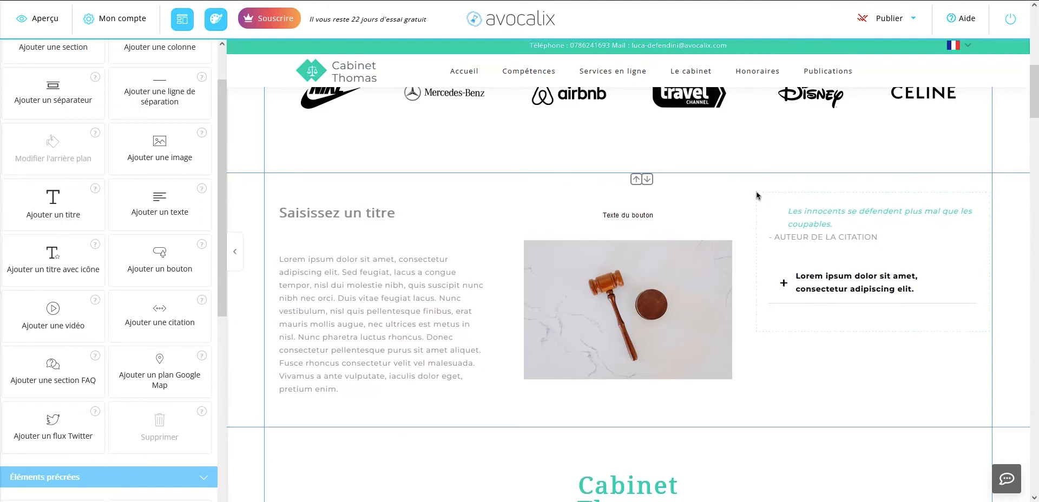
Narrow the middle column from its left edge and shift it towards the first column
{"action": "left_click", "coordinate": [495, 217]}
{"action": "mouse_move", "coordinate": [499, 308]}
{"action": "left_mouse_down"}
{"action": "mouse_move", "coordinate": [455, 306]}
{"action": "mouse_move", "coordinate": [504, 310]}
{"action": "left_mouse_up"}
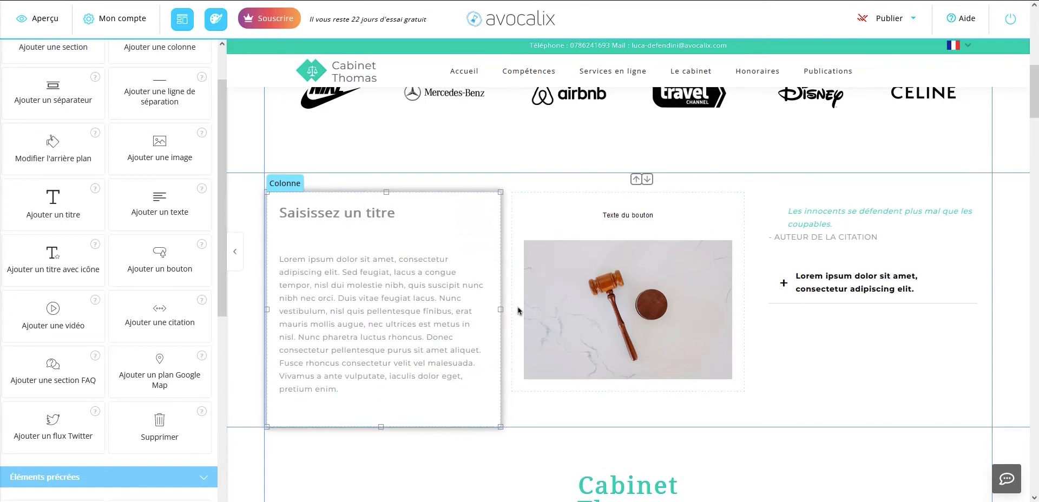
{"action": "left_click", "coordinate": [518, 309]}
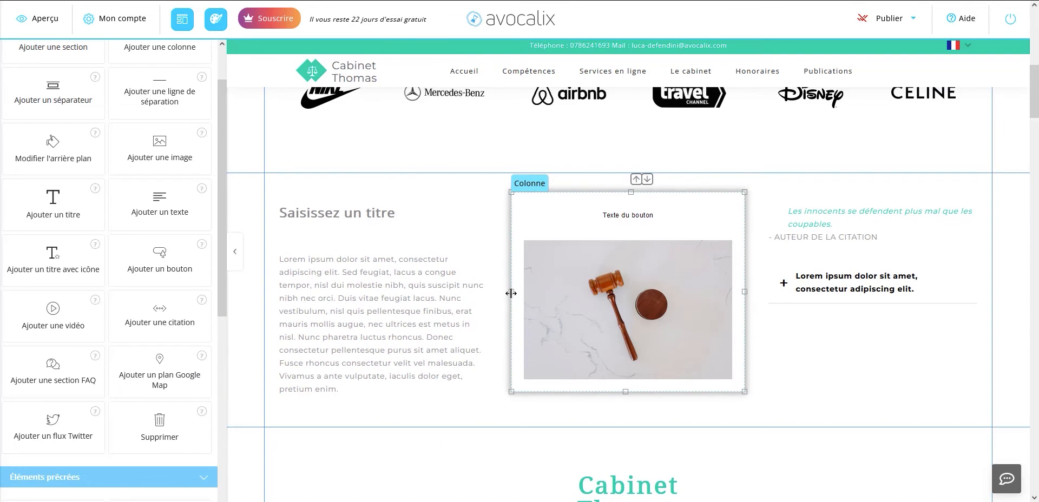
{"action": "left_click_drag", "start_coordinate": [511, 293], "coordinate": [563, 290]}
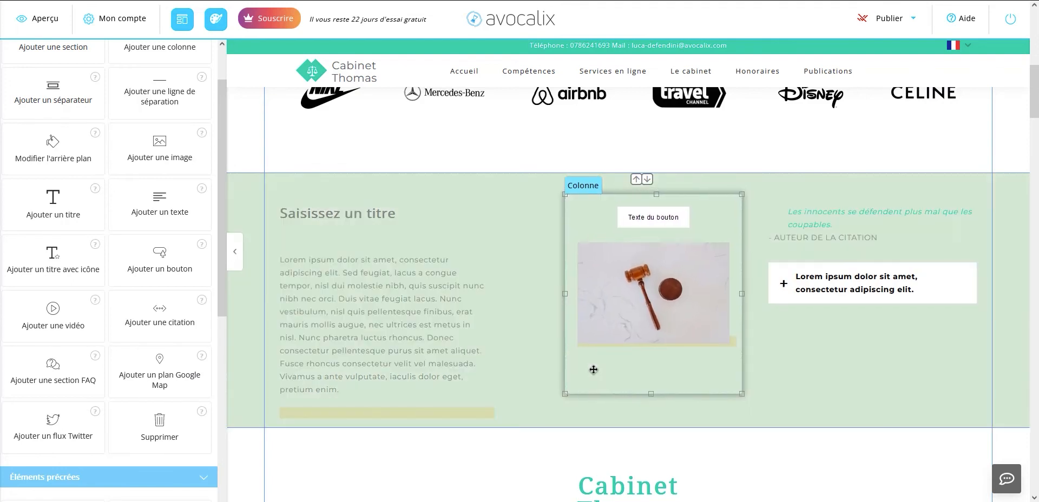
{"action": "left_click_drag", "start_coordinate": [593, 370], "coordinate": [564, 375]}
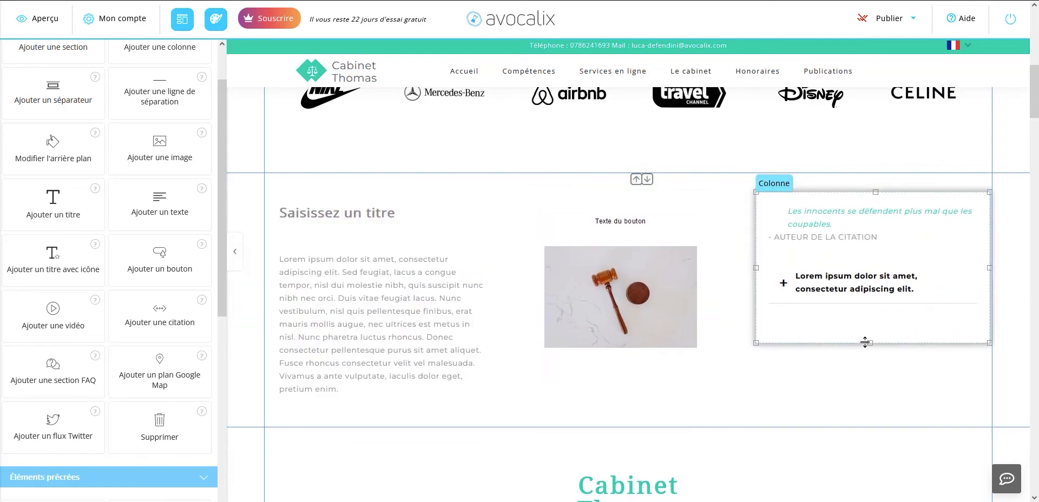
Enlarge the third column towards the left and downwards, fine-tuning its left edge beside the middle column
{"action": "left_click_drag", "start_coordinate": [757, 344], "coordinate": [719, 399]}
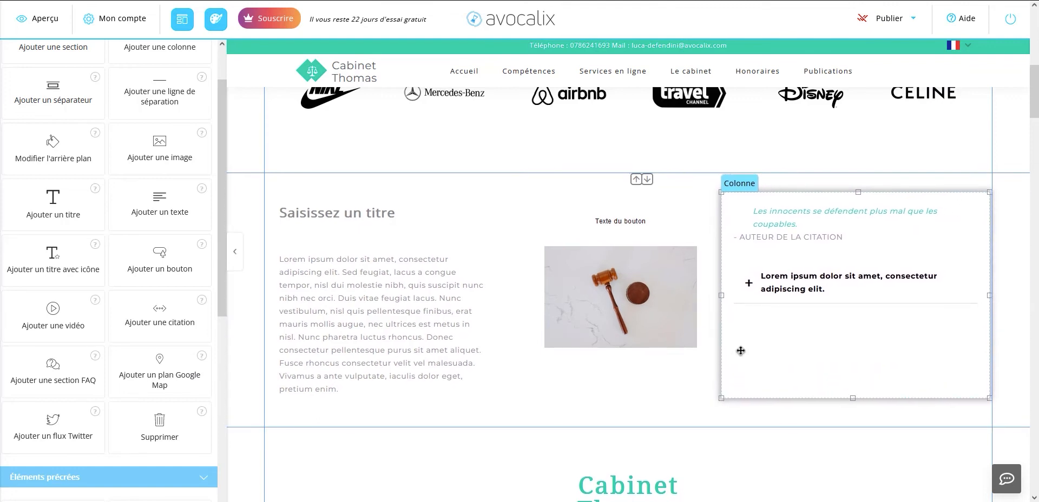
{"action": "mouse_move", "coordinate": [722, 346]}
{"action": "left_mouse_down"}
{"action": "mouse_move", "coordinate": [630, 347]}
{"action": "mouse_move", "coordinate": [715, 335]}
{"action": "left_mouse_up"}
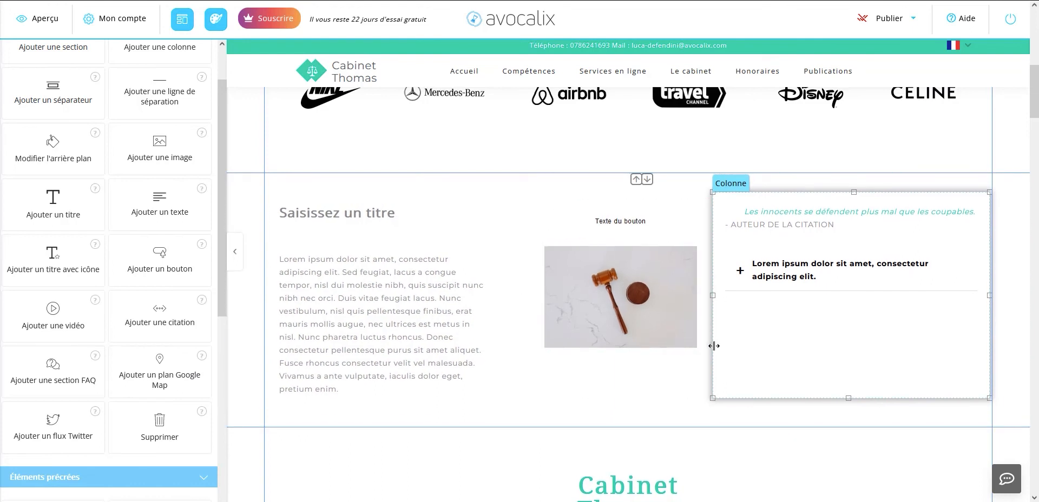
{"action": "left_click_drag", "start_coordinate": [714, 346], "coordinate": [717, 347]}
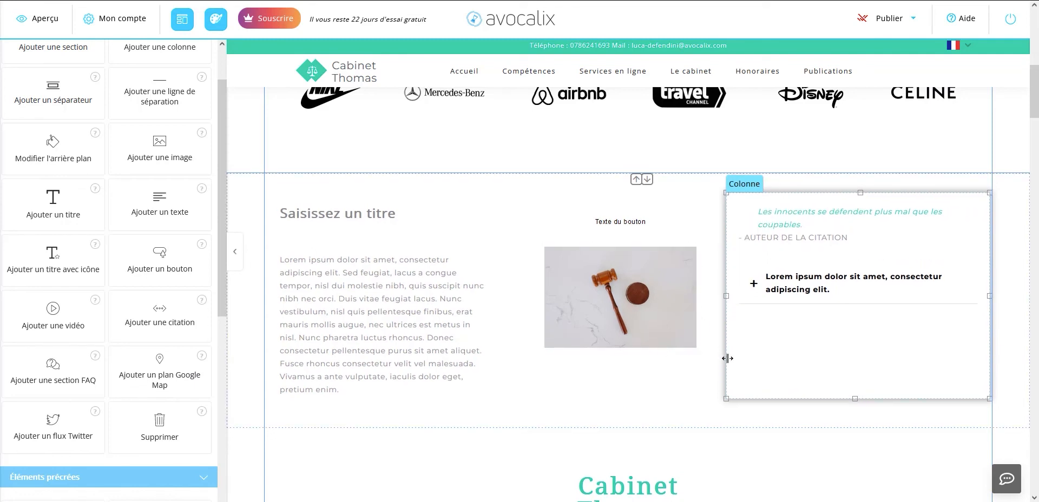
Select the middle column, collapse the page elements sidebar and expand it again
{"action": "left_click", "coordinate": [699, 204]}
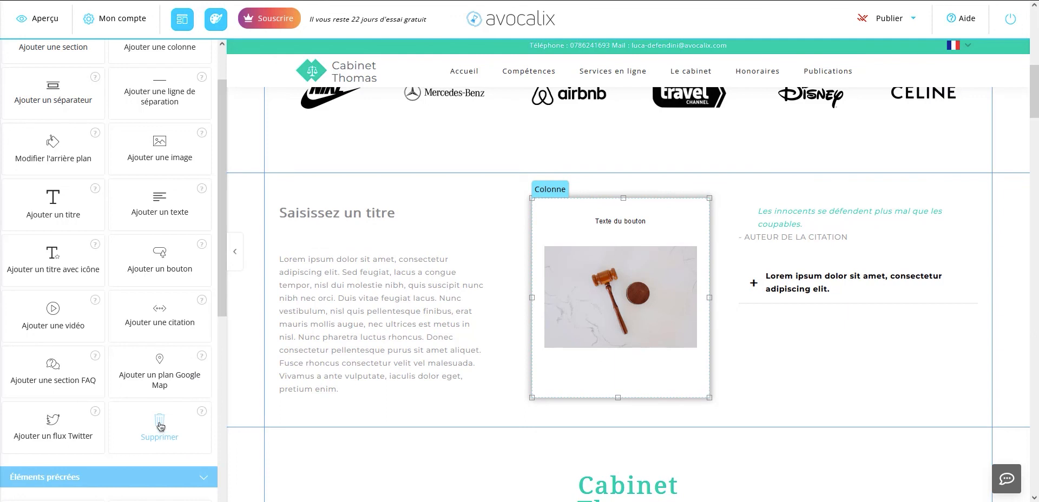
{"action": "left_click", "coordinate": [238, 255]}
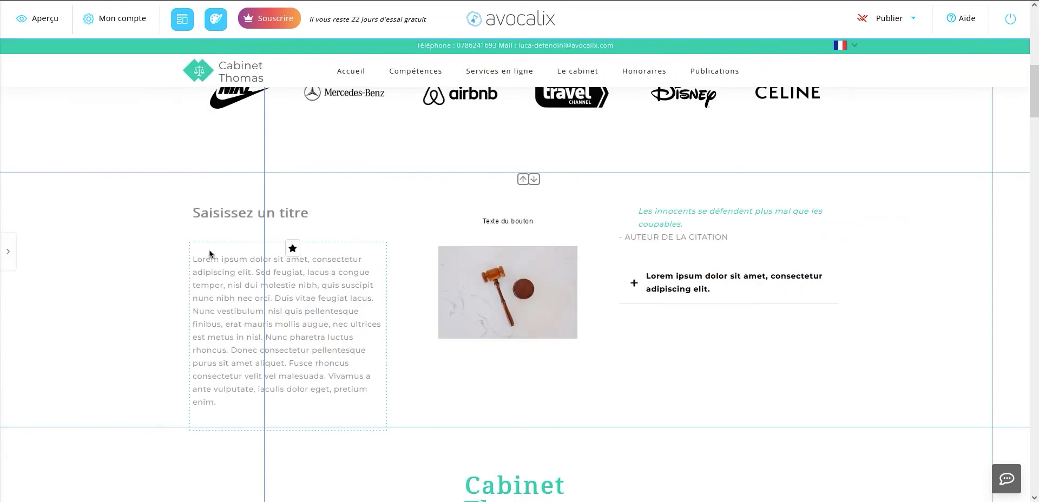
{"action": "left_click", "coordinate": [8, 254]}
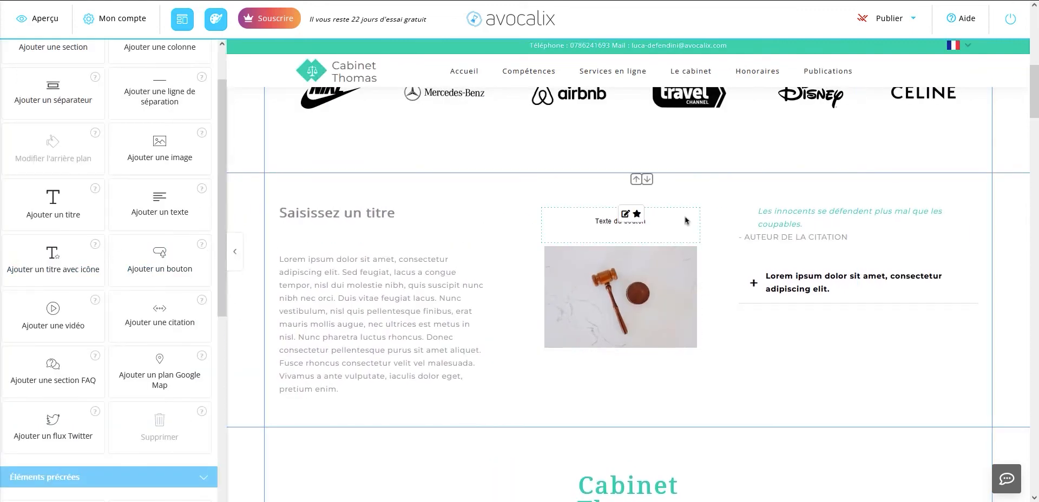
Delete the middle column containing the button and the gavel image
{"action": "left_click", "coordinate": [698, 207]}
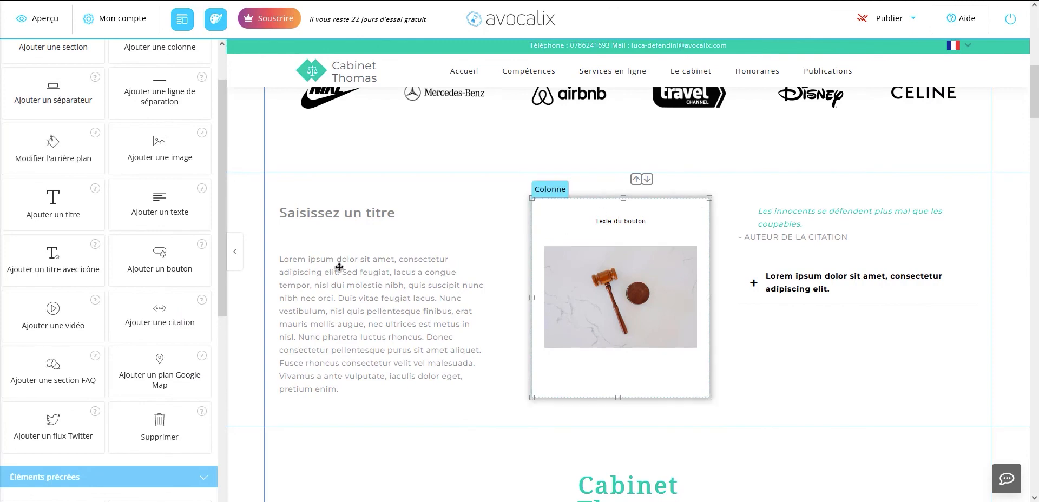
{"action": "left_click", "coordinate": [161, 424]}
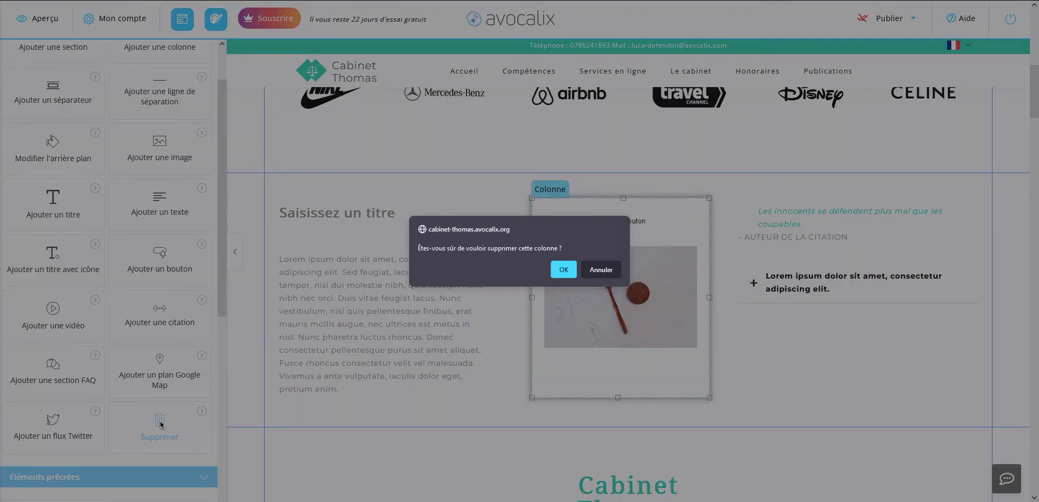
{"action": "left_click", "coordinate": [564, 270]}
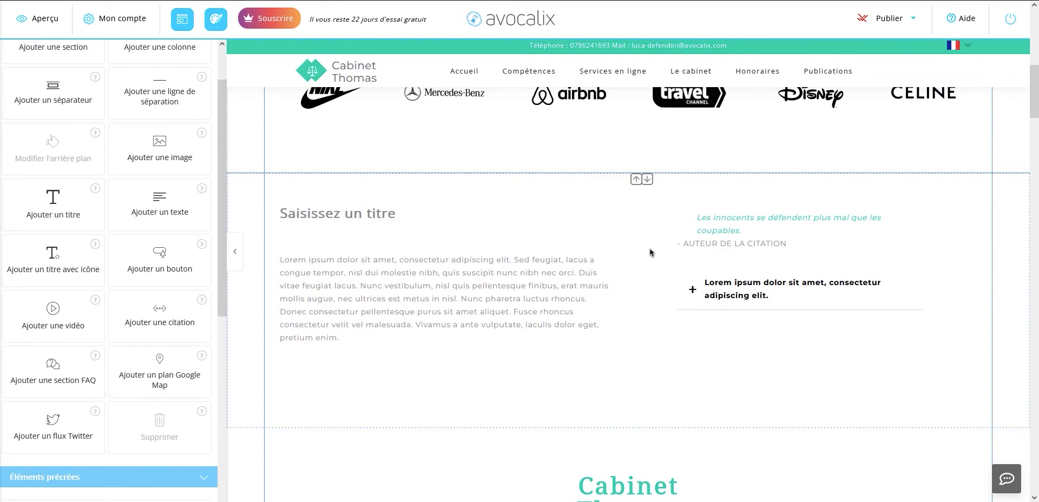